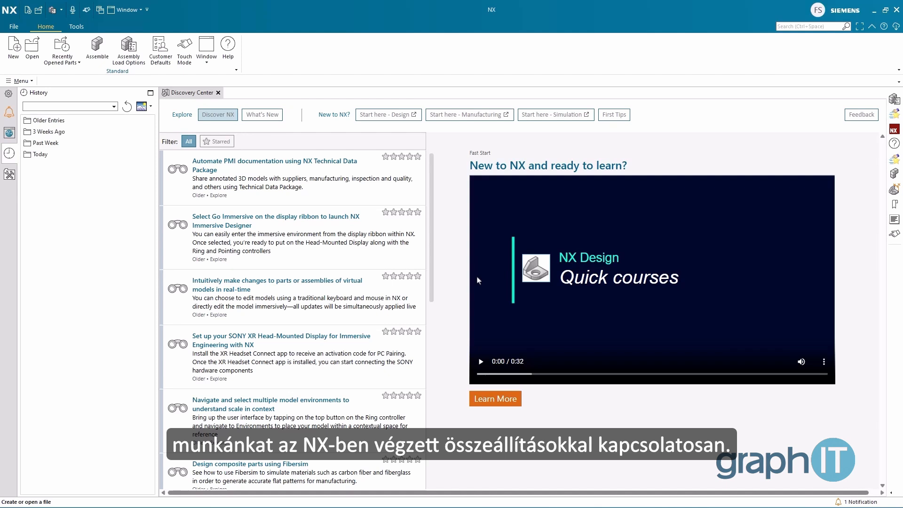
# Step: Open the assembly load options and set part versions to load from search folders
pyautogui.click(19, 81)
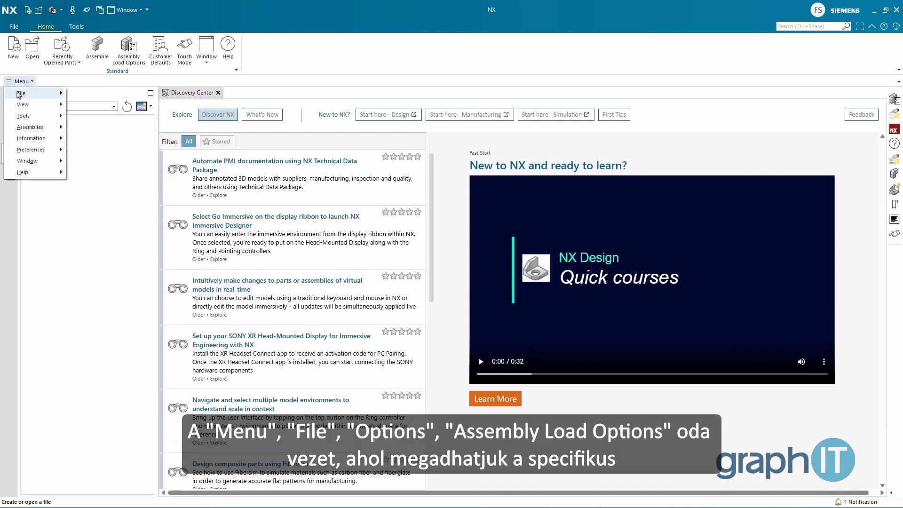
pyautogui.moveTo(20, 94)
pyautogui.moveTo(114, 133)
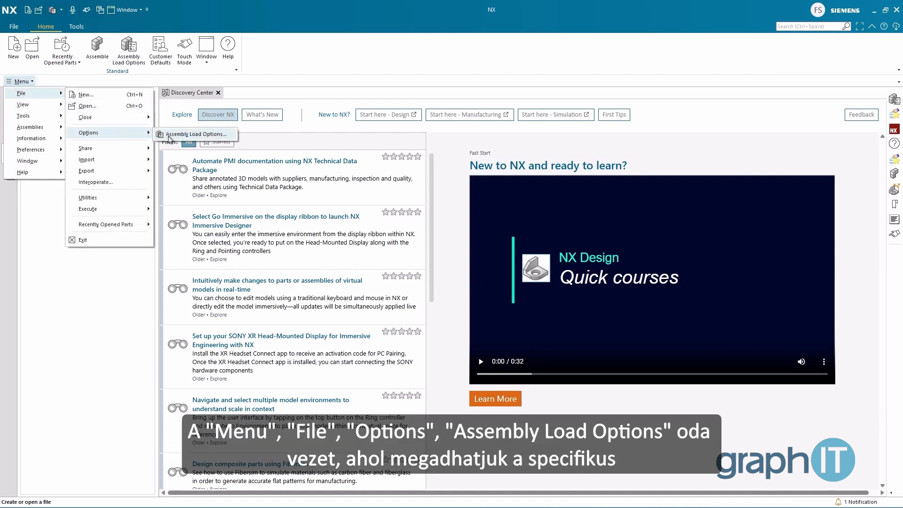
pyautogui.click(170, 135)
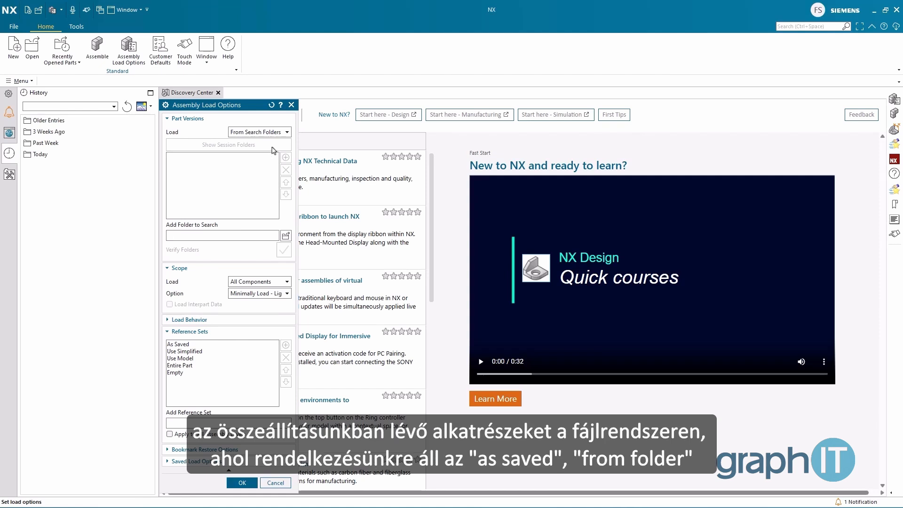
pyautogui.click(286, 133)
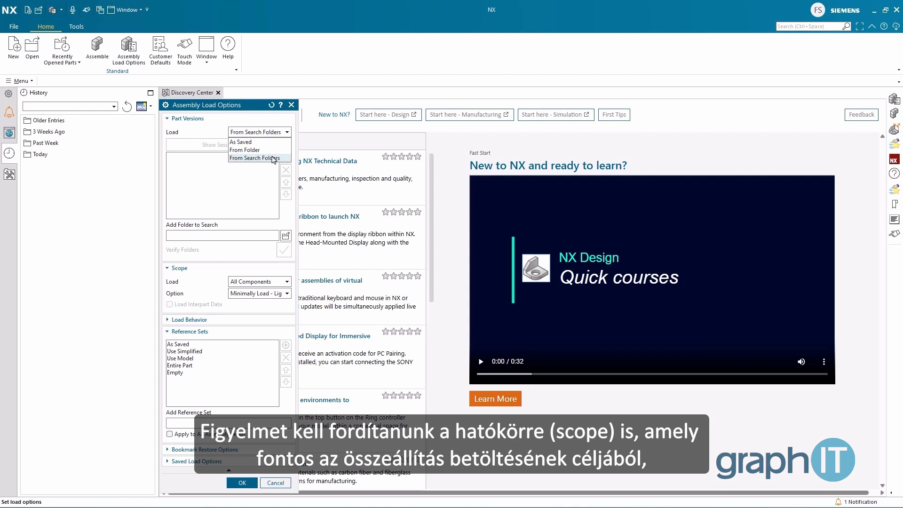
pyautogui.click(273, 159)
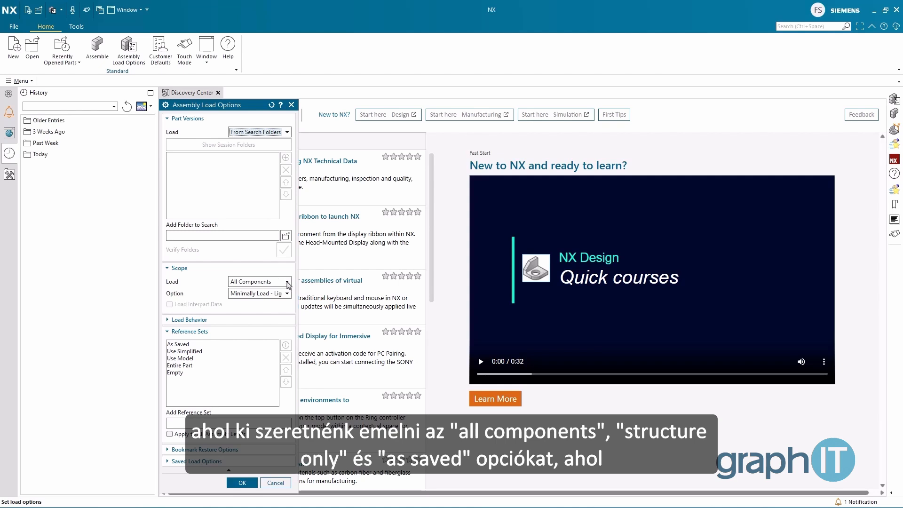
# Step: Set the load scope to All Components with the Minimally Load - Lightweight Display option
pyautogui.click(288, 282)
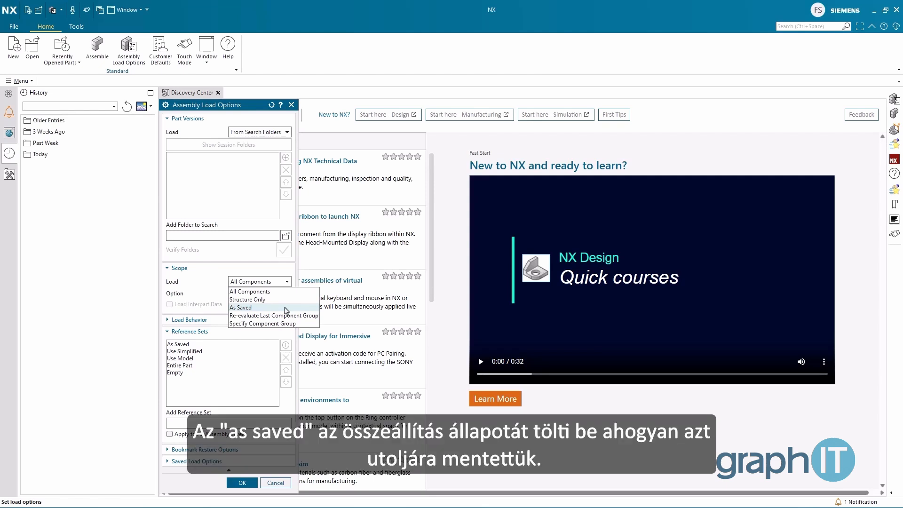
pyautogui.click(285, 294)
pyautogui.click(286, 295)
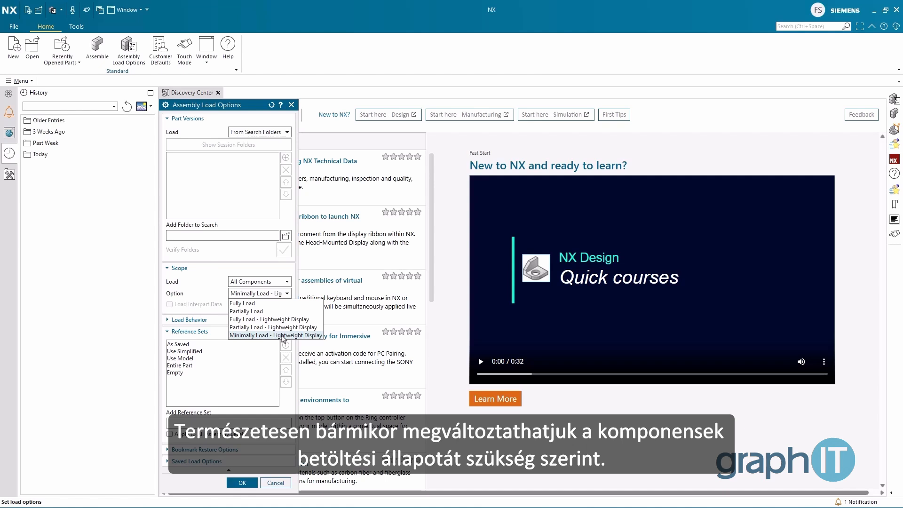
pyautogui.click(282, 335)
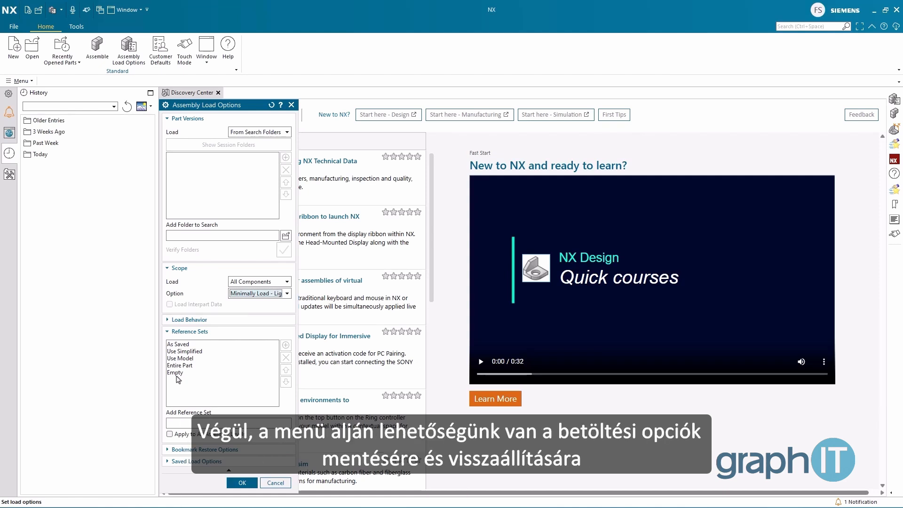
# Step: Collapse the reference sets and examine the options for saving and restoring load settings
pyautogui.click(206, 333)
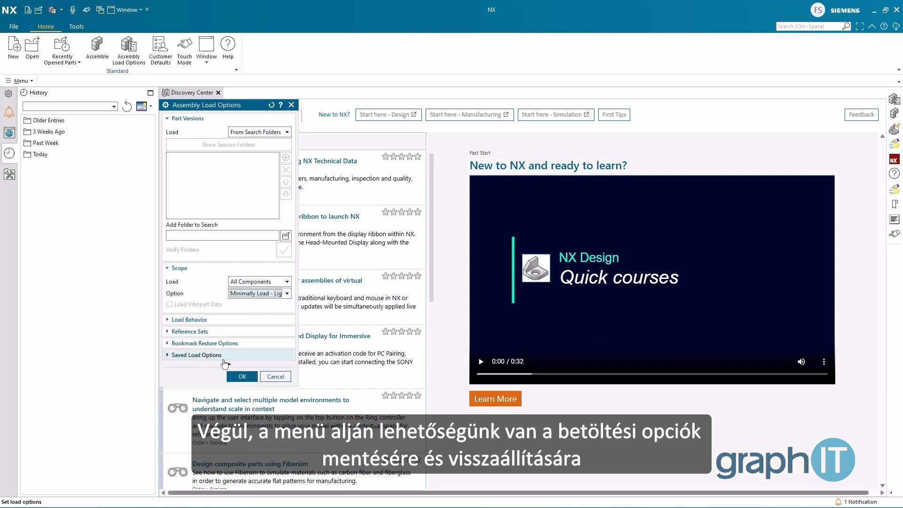
pyautogui.click(233, 358)
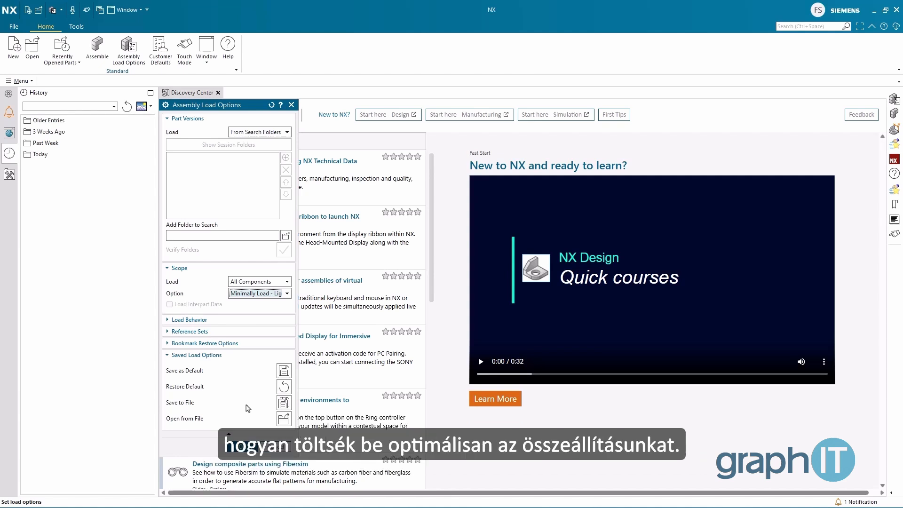
pyautogui.click(231, 356)
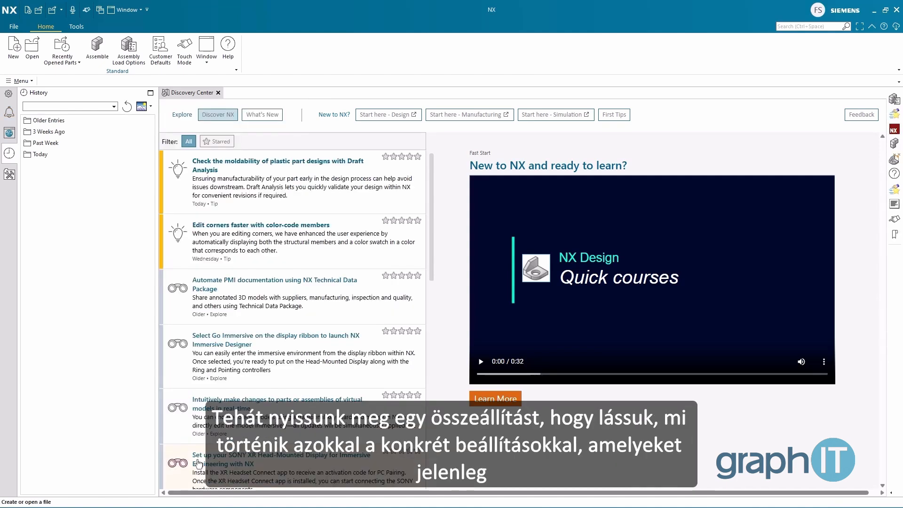
# Step: Check the load options while opening the assembly 0981234-Electric_Gearmotor.prt, and acknowledge the loading warnings
pyautogui.click(32, 58)
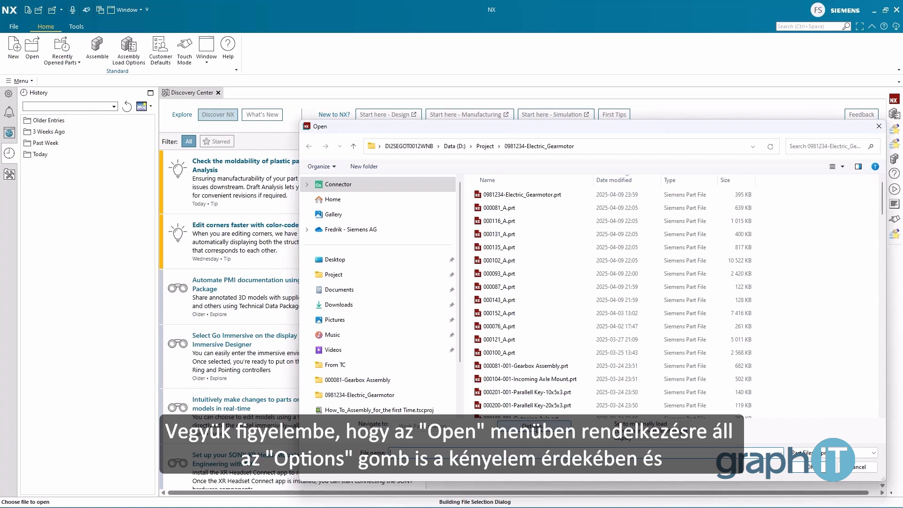
pyautogui.click(538, 427)
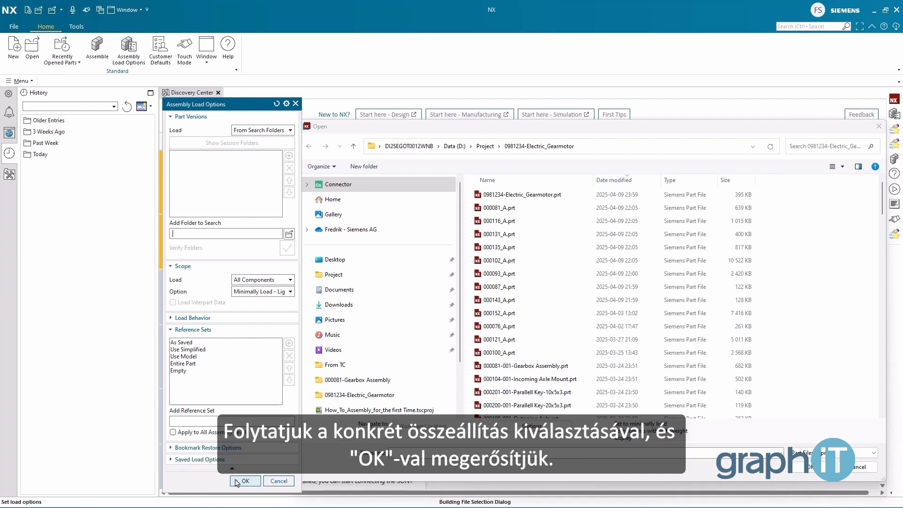
pyautogui.click(244, 481)
pyautogui.click(537, 195)
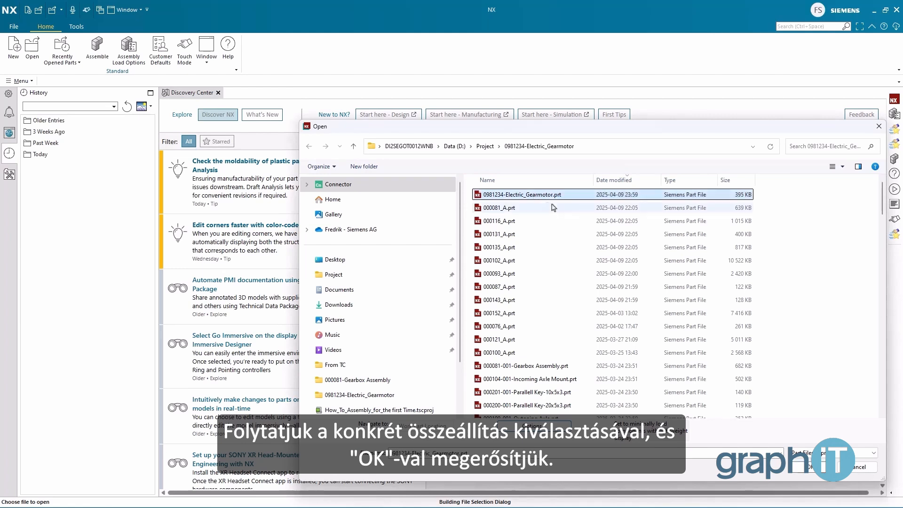
pyautogui.click(798, 466)
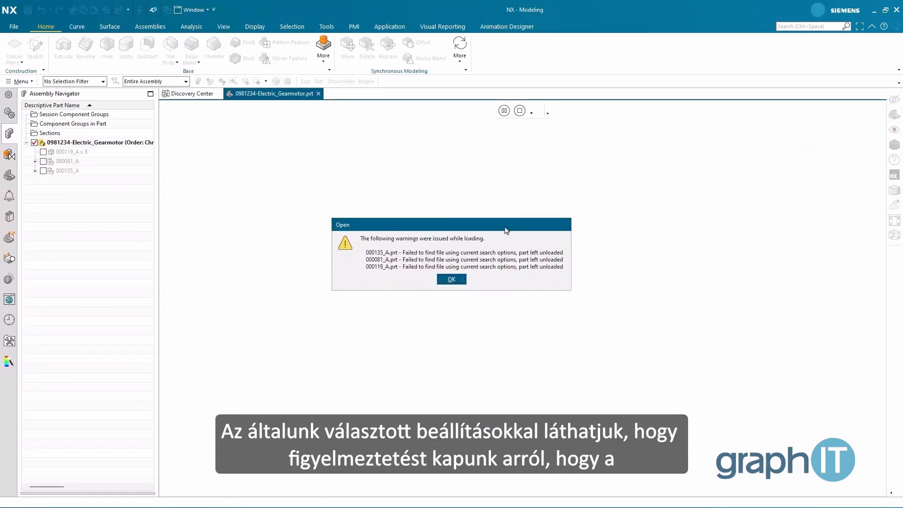
pyautogui.click(451, 279)
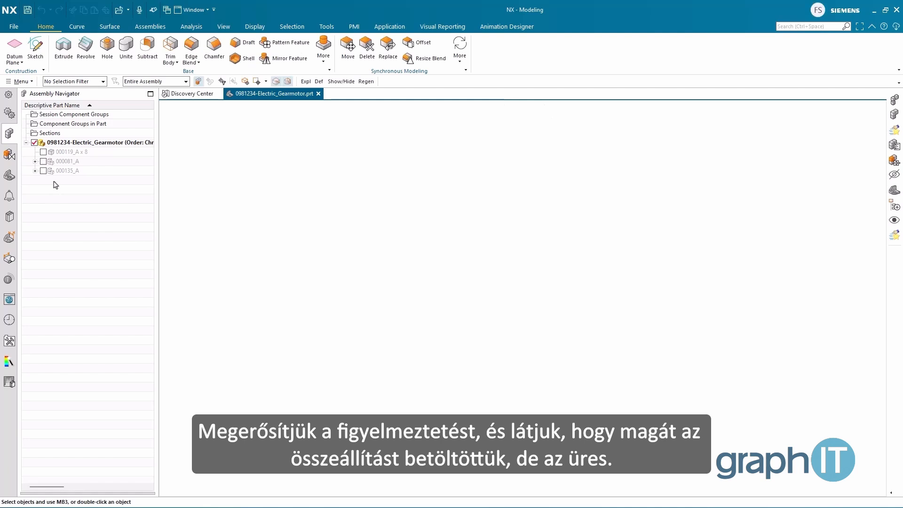
# Step: Try to load the 000119_A components of the gearmotor assembly
pyautogui.click(43, 153)
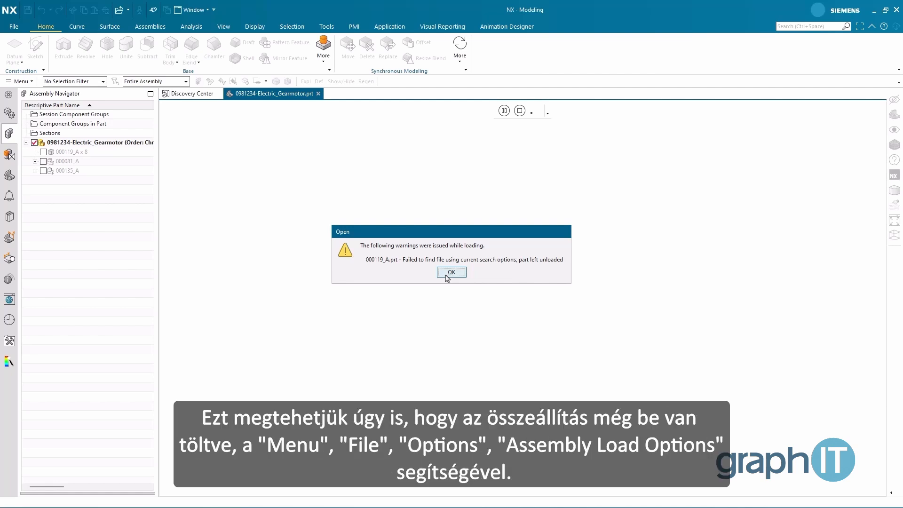
pyautogui.click(450, 272)
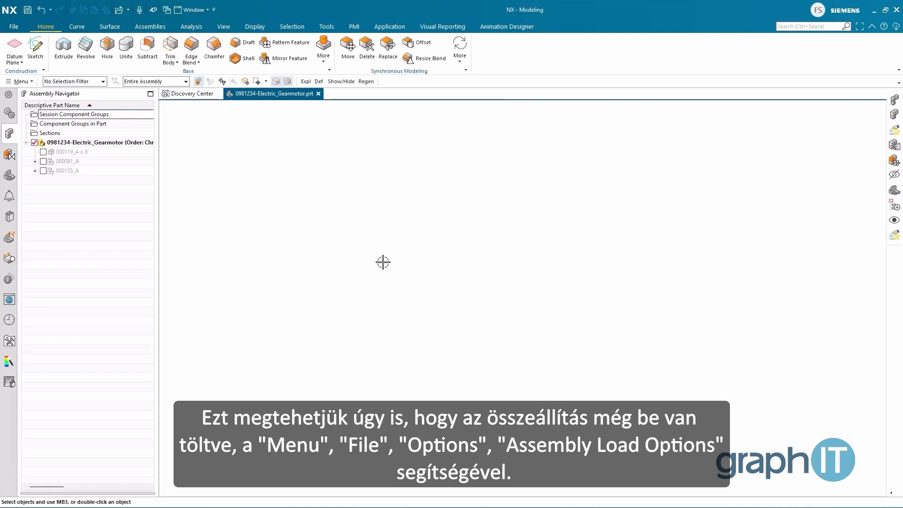
# Step: In the assembly load options, add the session folder D:\Project\0981234-Electric_Gearmotor to the search folders and select its entry
pyautogui.click(18, 81)
pyautogui.moveTo(28, 93)
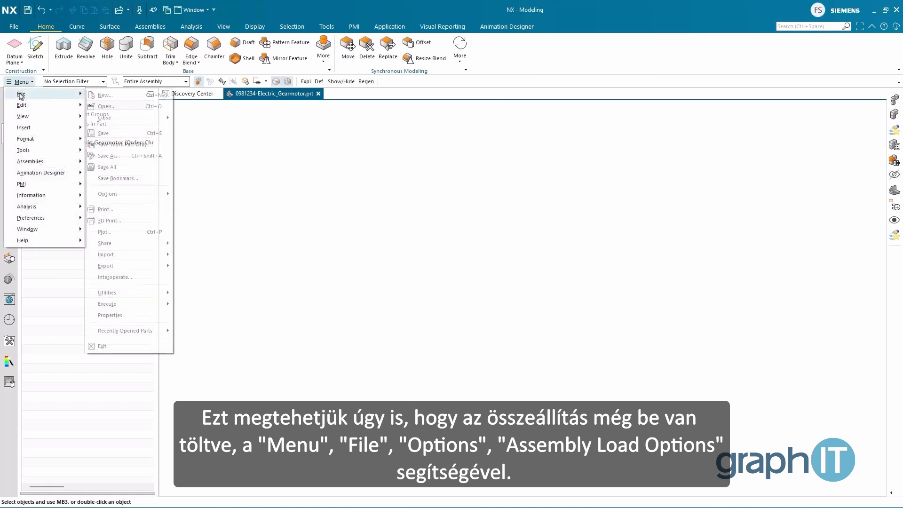
pyautogui.moveTo(141, 193)
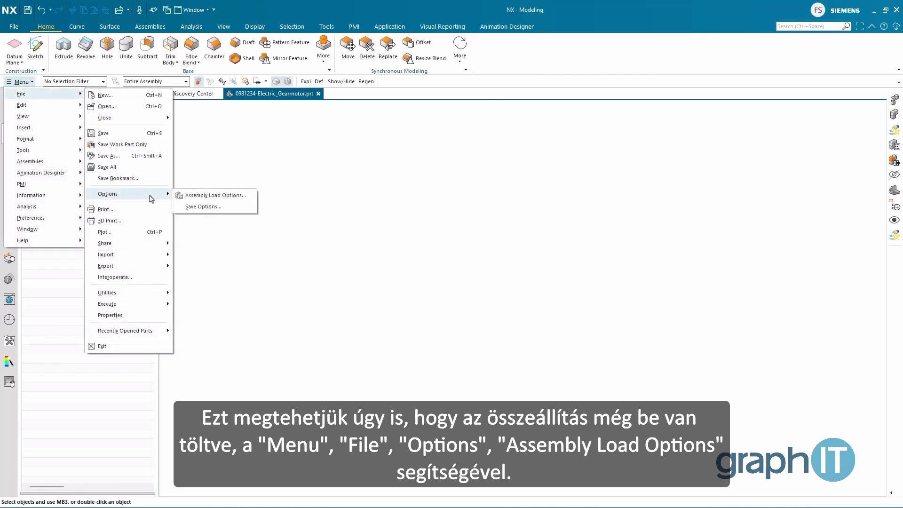
pyautogui.click(192, 194)
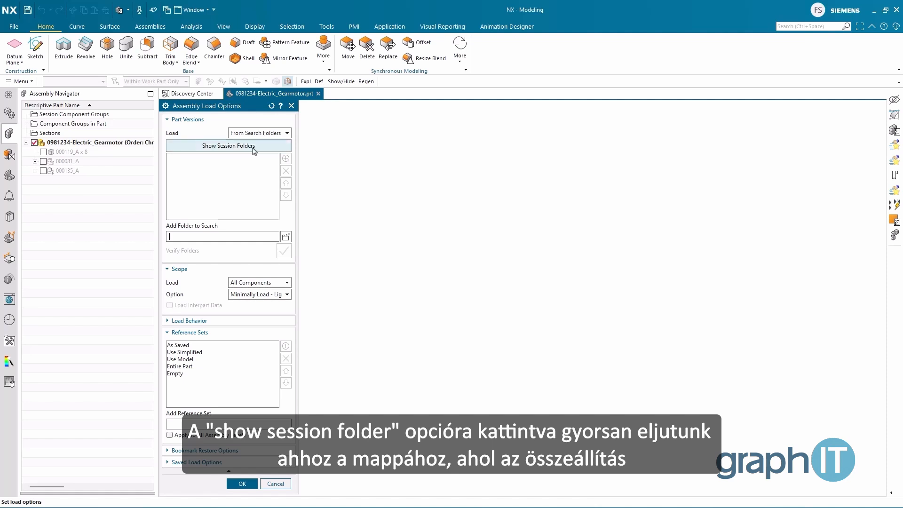
pyautogui.click(253, 149)
pyautogui.click(221, 159)
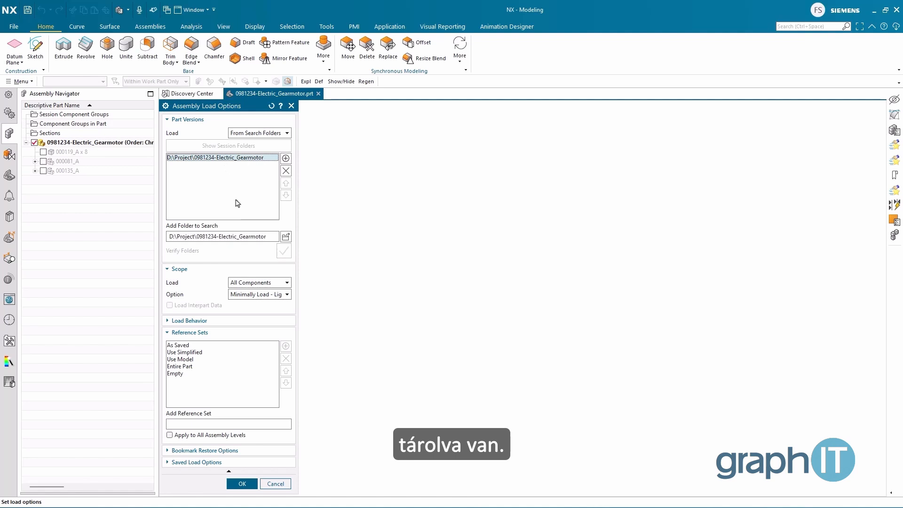
# Step: Append "..." to the search folder path so that subfolders are included, and apply the load options
pyautogui.click(265, 237)
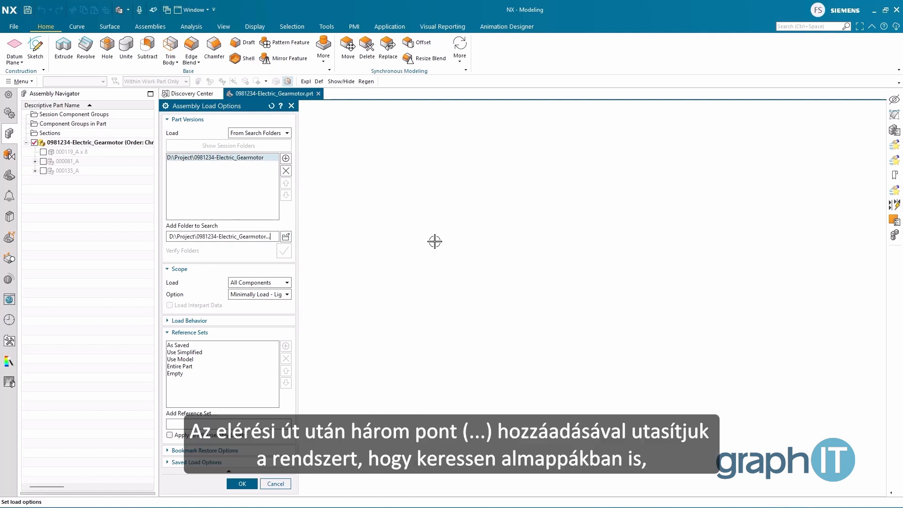
pyautogui.write('...')
pyautogui.press('Return')
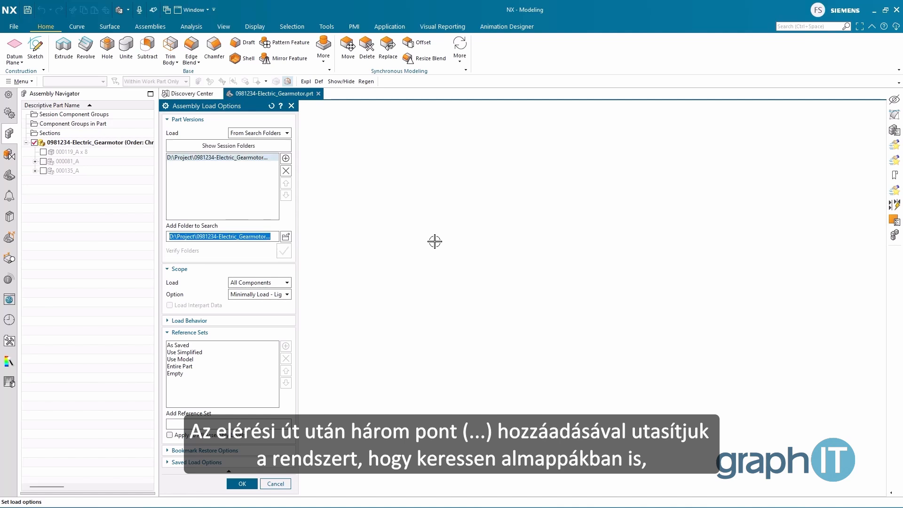
pyautogui.click(252, 487)
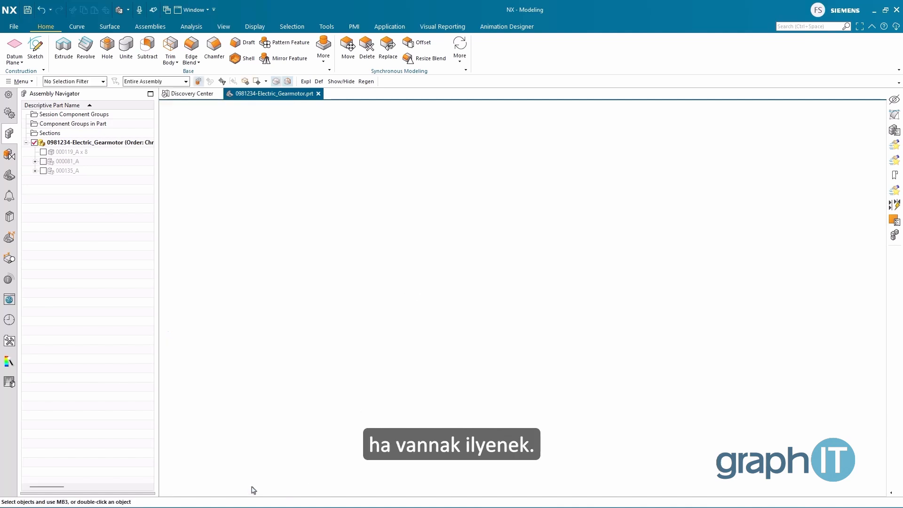
# Step: Load the components 000119_A, 000081_A and 000135_A into the gearmotor assembly
pyautogui.click(43, 152)
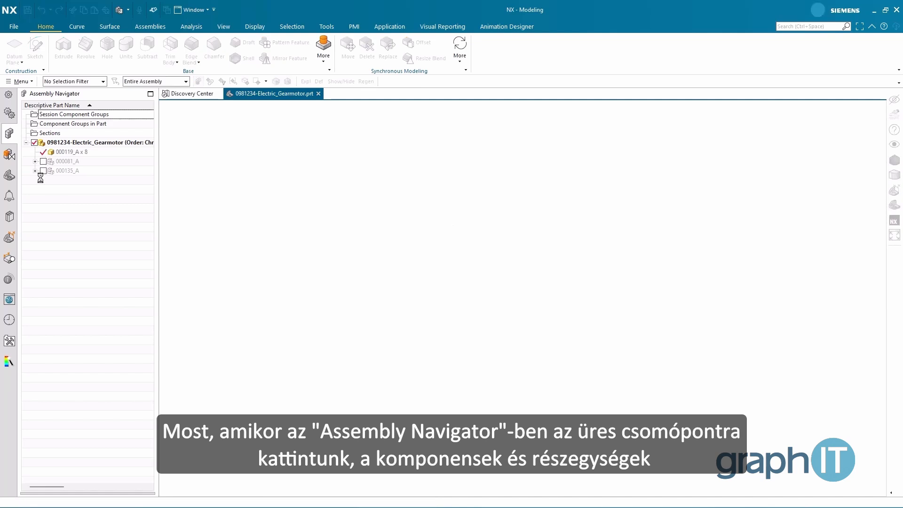
pyautogui.click(43, 162)
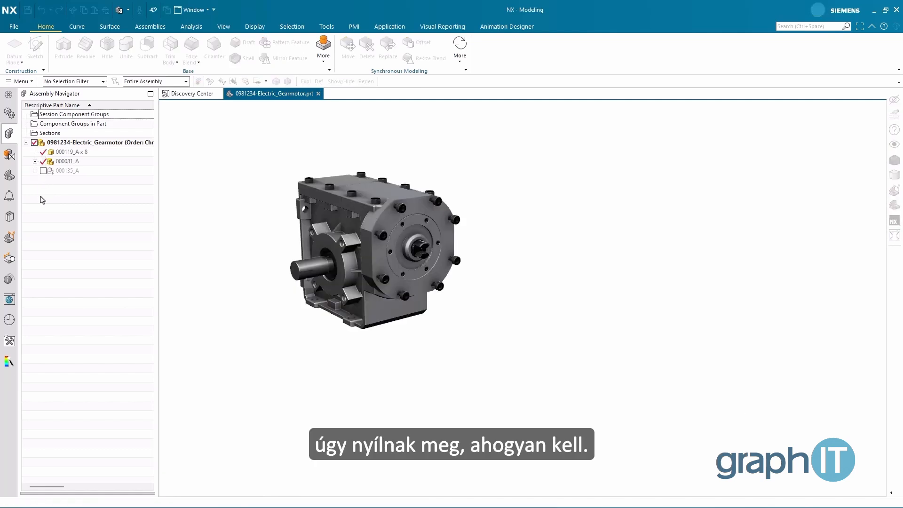
pyautogui.click(43, 171)
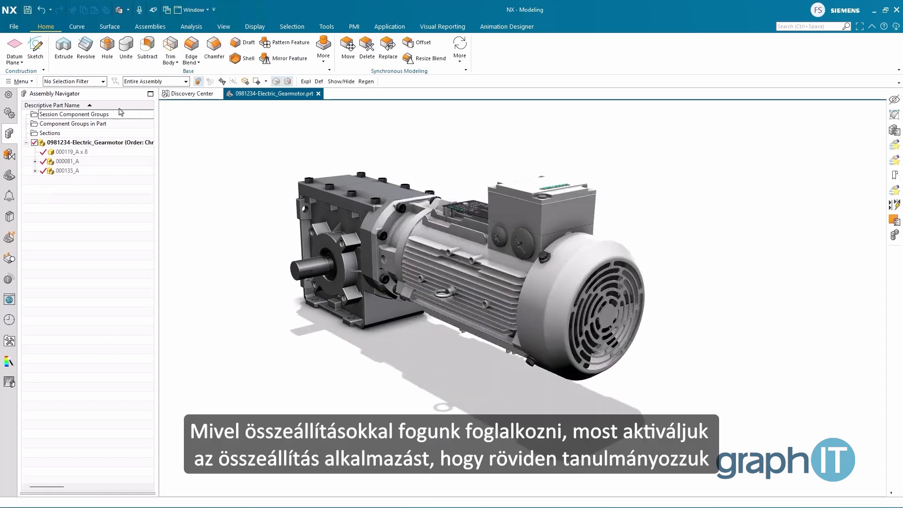
# Step: Show the assembly commands and examine the available joint and coupler types
pyautogui.click(151, 26)
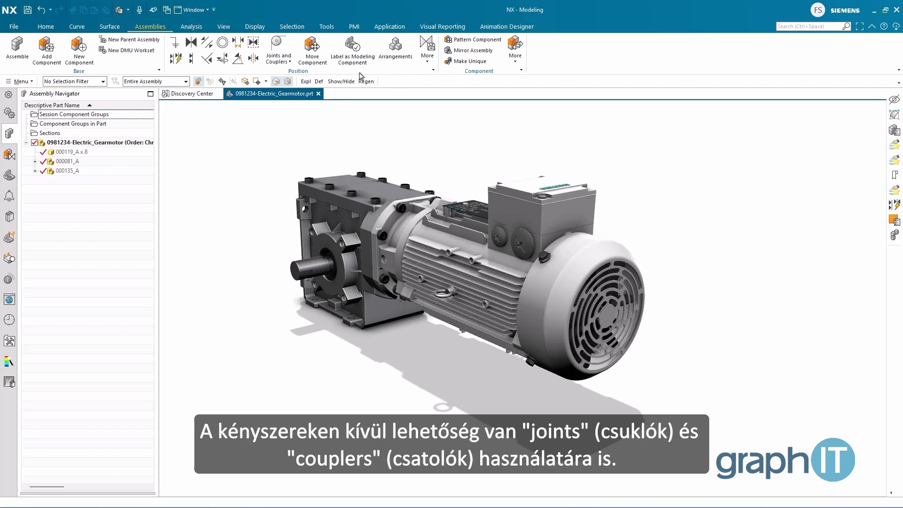
pyautogui.click(288, 63)
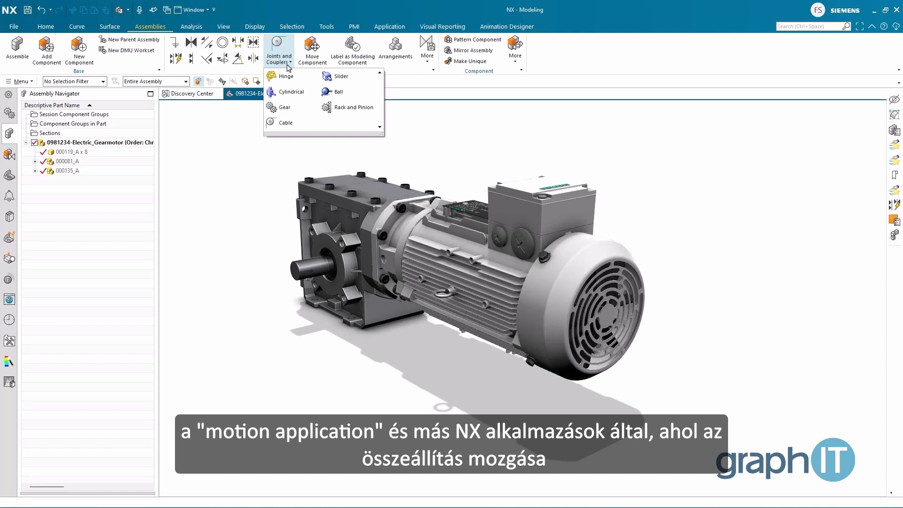
pyautogui.click(287, 65)
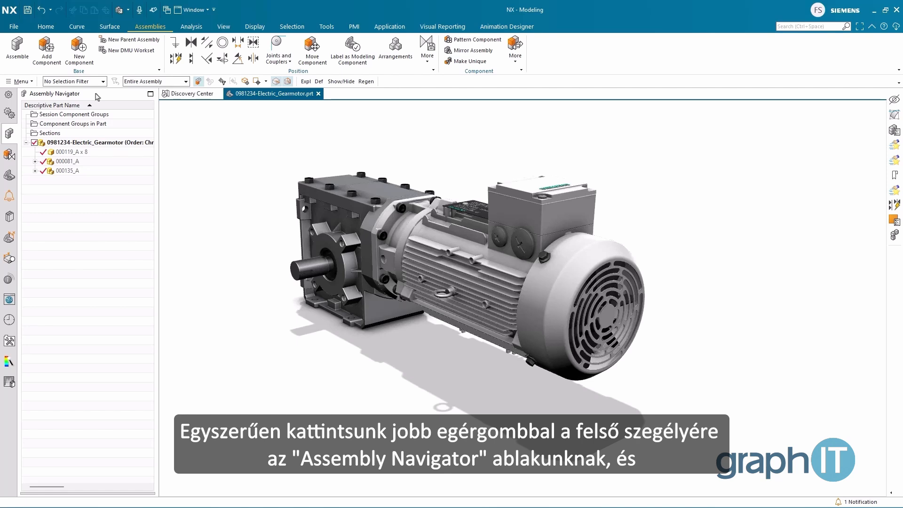
# Step: Review the available Assembly Navigator columns, then widen the navigator to show the position, load state, quantity and suppression columns
pyautogui.rightClick(81, 103)
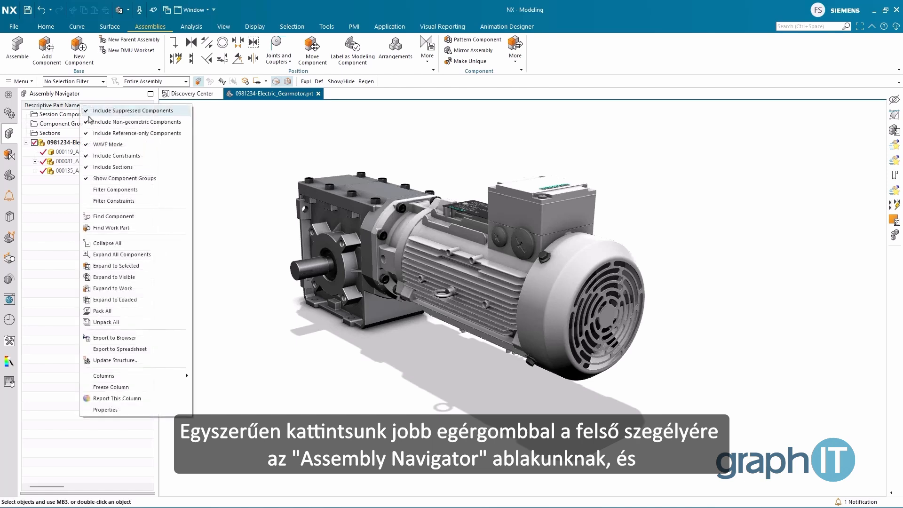
pyautogui.moveTo(123, 376)
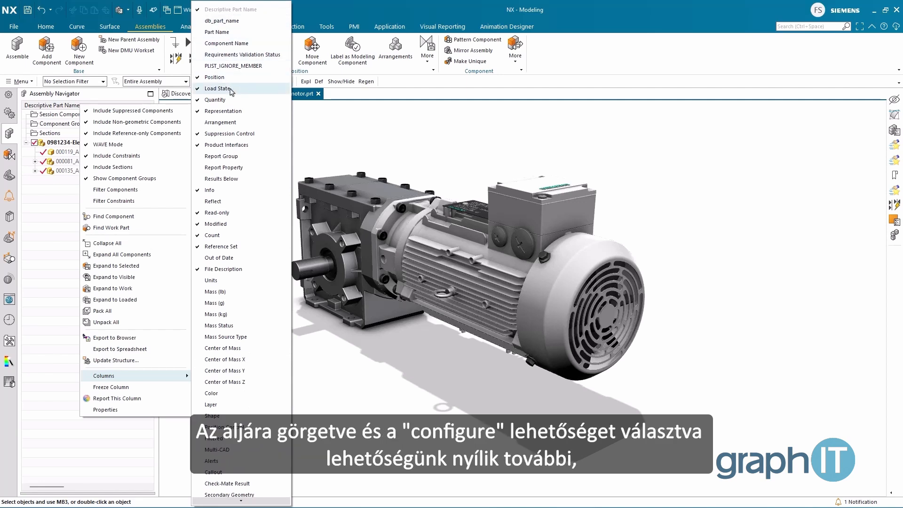
pyautogui.click(52, 204)
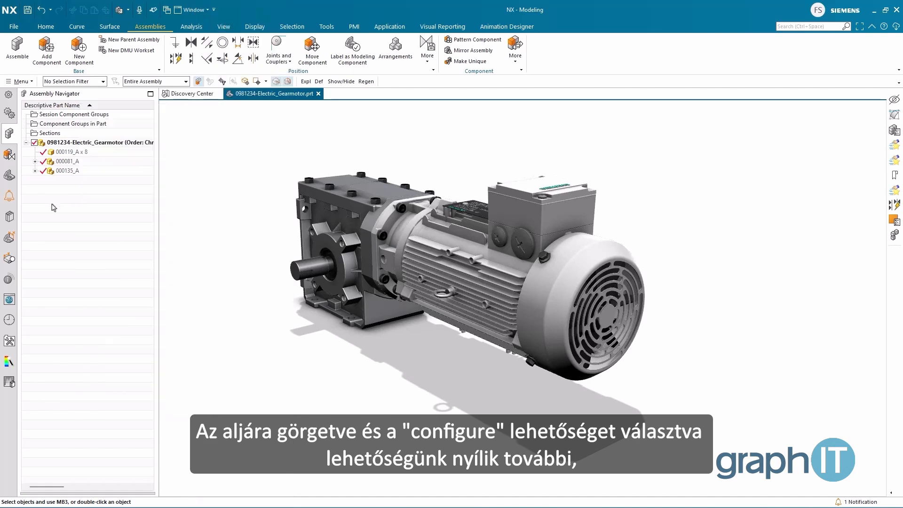
pyautogui.moveTo(158, 163); pyautogui.dragTo(271, 162)
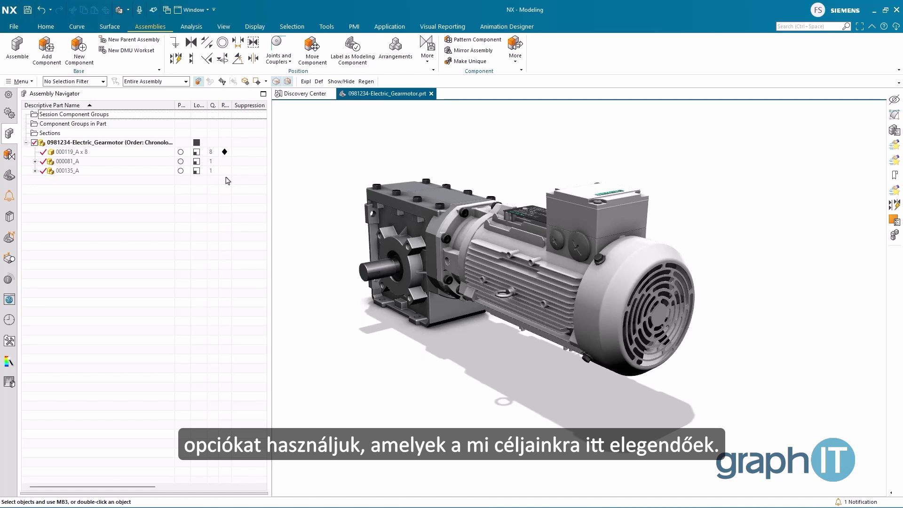
# Step: Show the Constraint Navigator to look over the gearmotor assembly's constraints
pyautogui.click(11, 158)
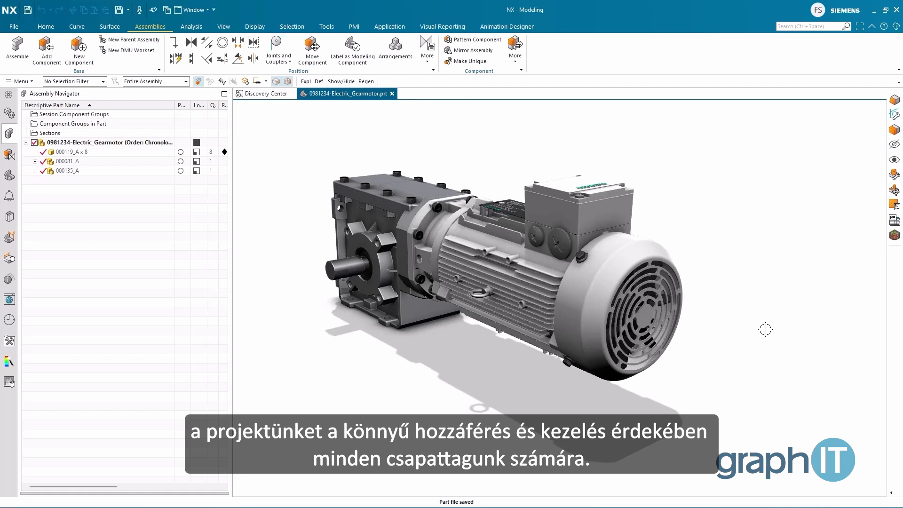
# Step: Switch to File Explorer, examine the 0288883-Electric_Gearmotor project folders with Design selected, and return to NX
pyautogui.hotkey('alt', 'Tab')
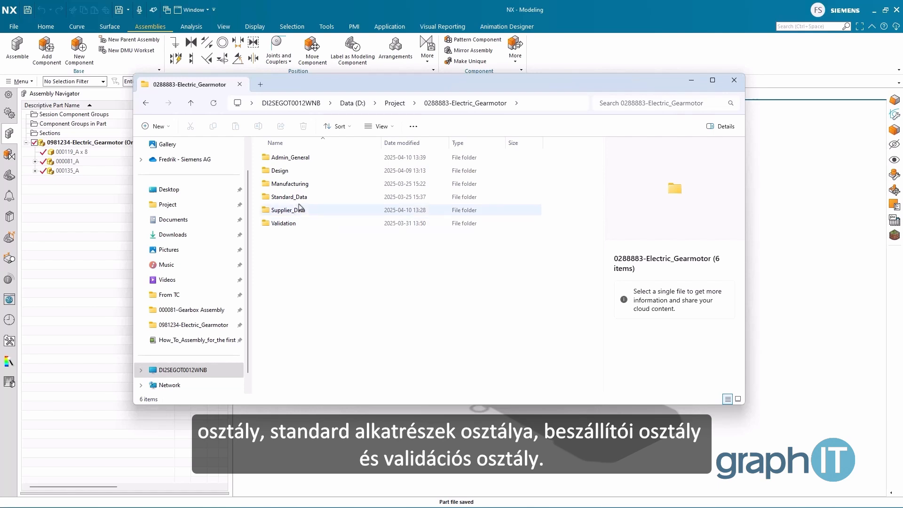
pyautogui.click(289, 171)
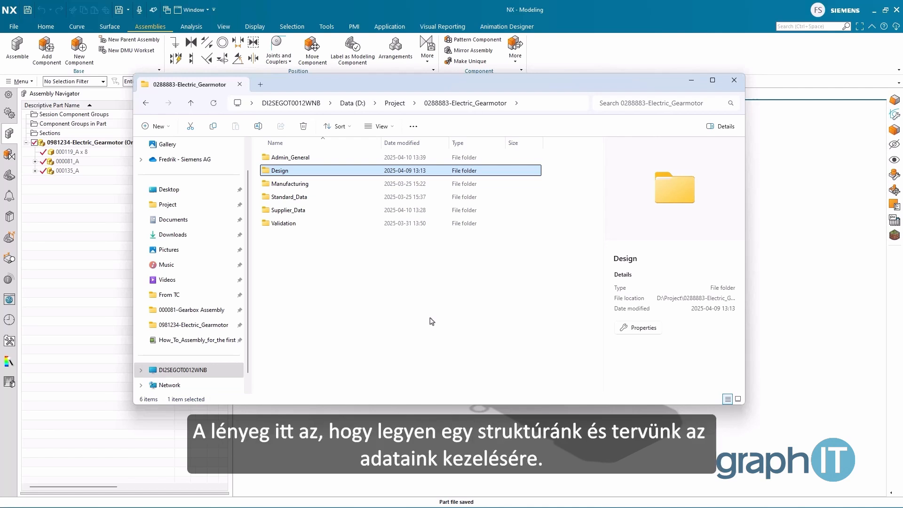
pyautogui.click(603, 71)
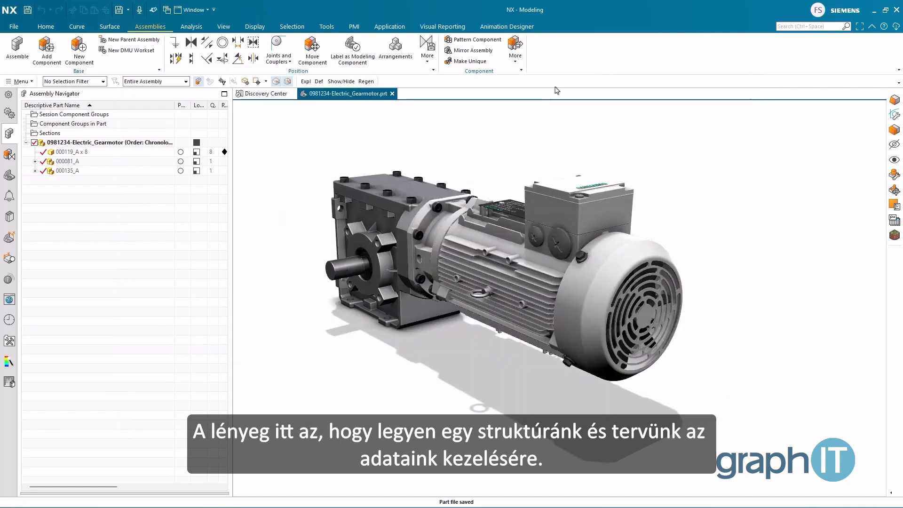
# Step: Close all open parts, including the 0981234-Electric_Gearmotor assembly
pyautogui.click(19, 81)
pyautogui.moveTo(28, 93)
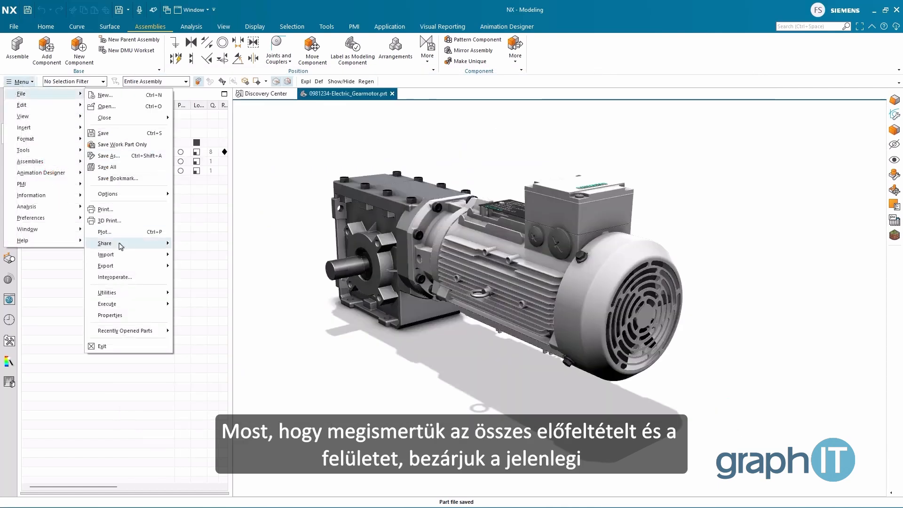
pyautogui.moveTo(121, 117)
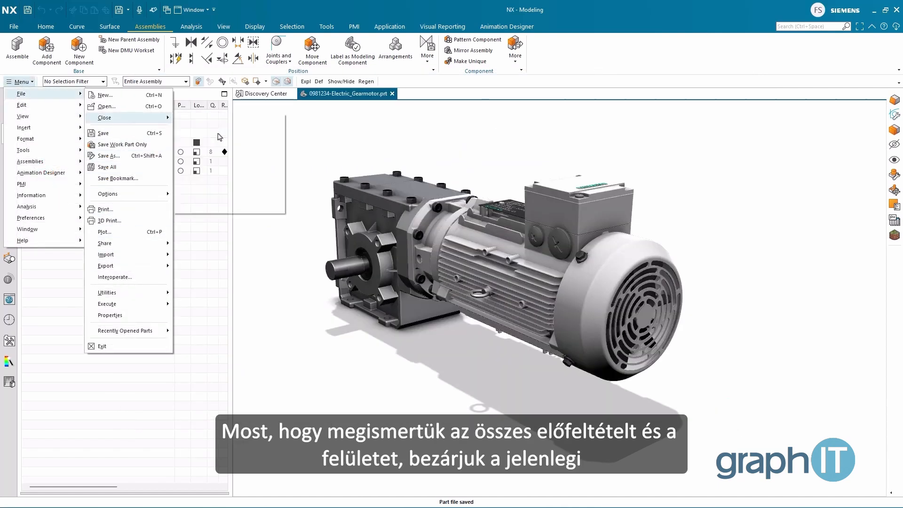
pyautogui.click(219, 137)
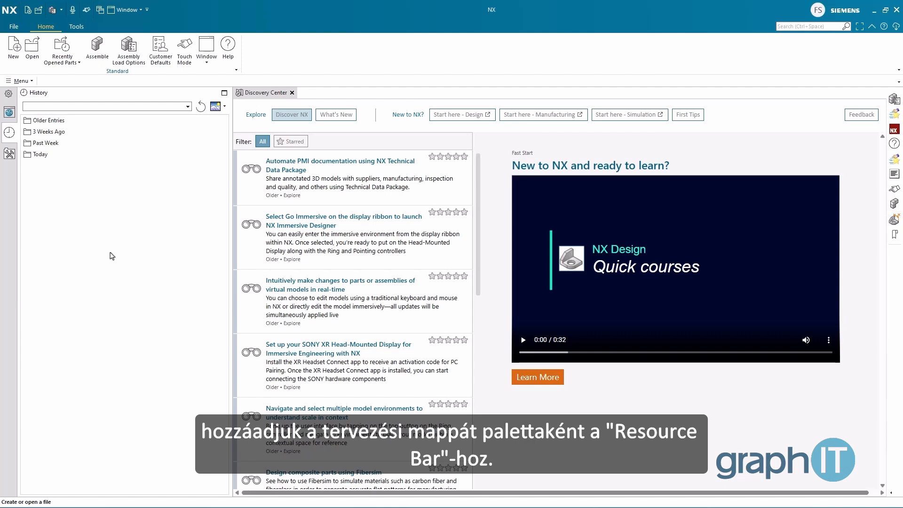
# Step: Add the directory D:\Project\0288883-Electric_Gearmotor\Design\000081-Gearbox Assembly as a palette through the Palettes preferences
pyautogui.click(28, 82)
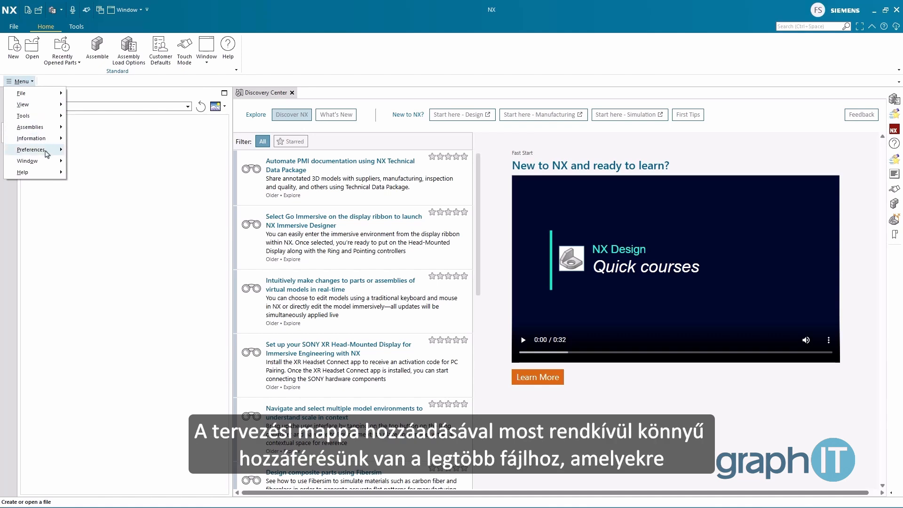
pyautogui.moveTo(47, 152)
pyautogui.click(102, 183)
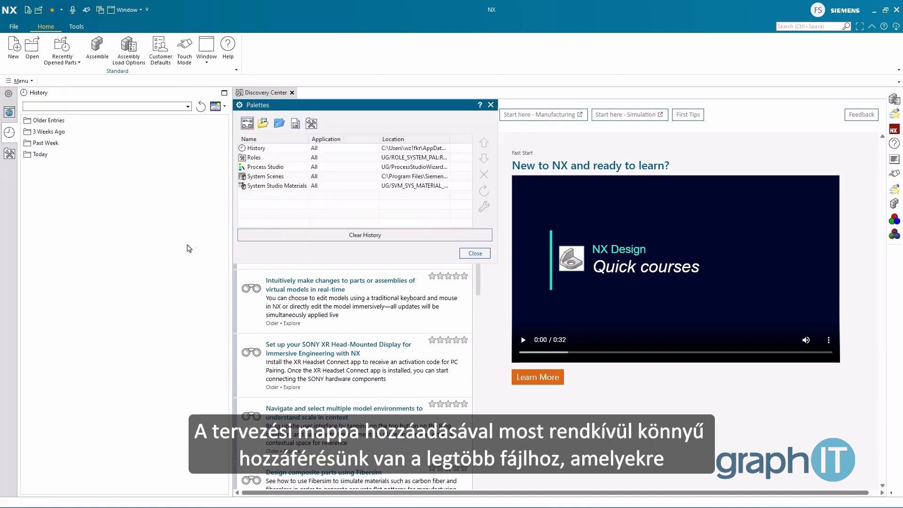
pyautogui.click(280, 125)
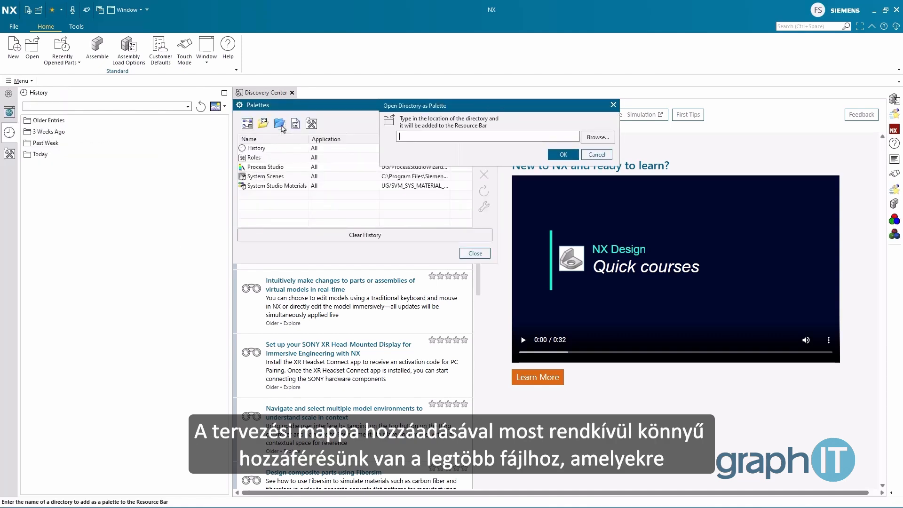
pyautogui.click(594, 137)
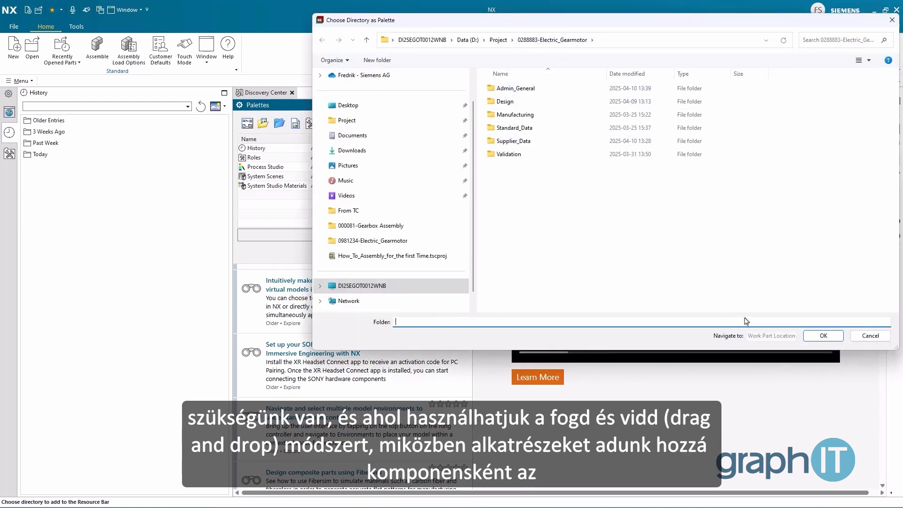
pyautogui.doubleClick(504, 102)
pyautogui.click(507, 89)
pyautogui.press('Return')
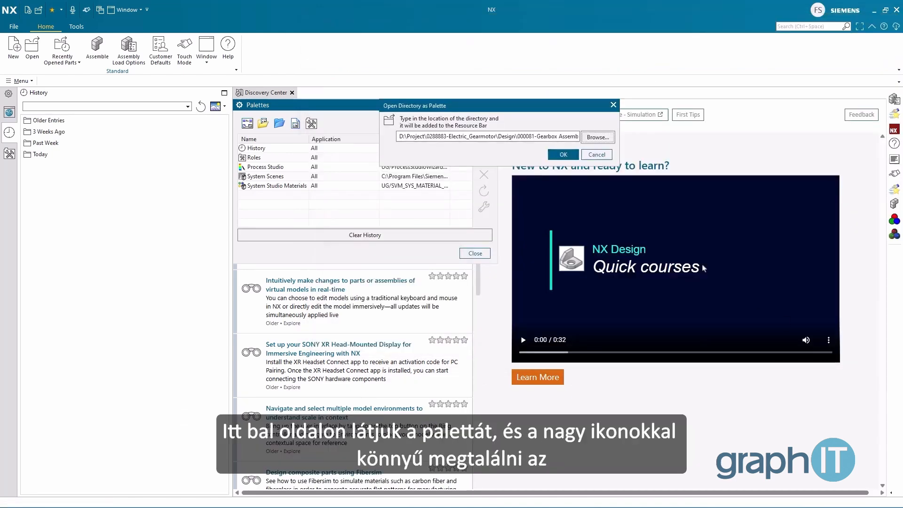
pyautogui.click(563, 155)
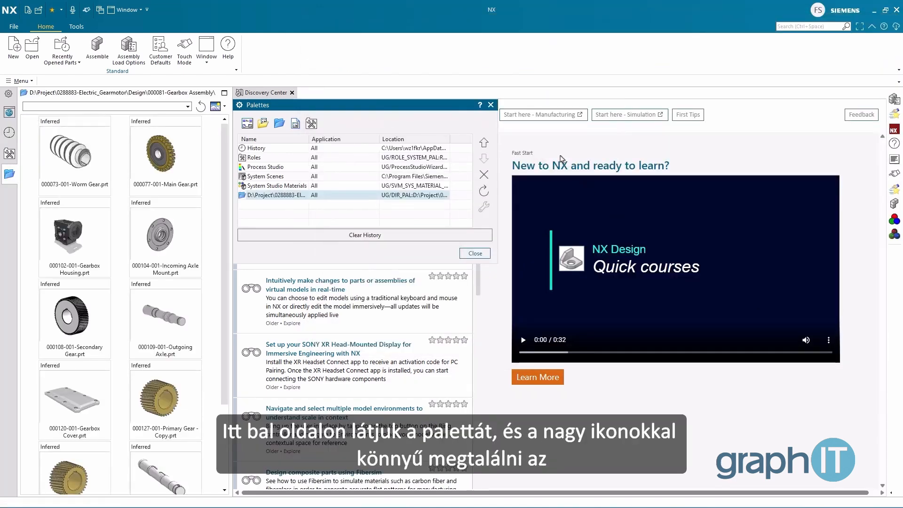
pyautogui.click(475, 253)
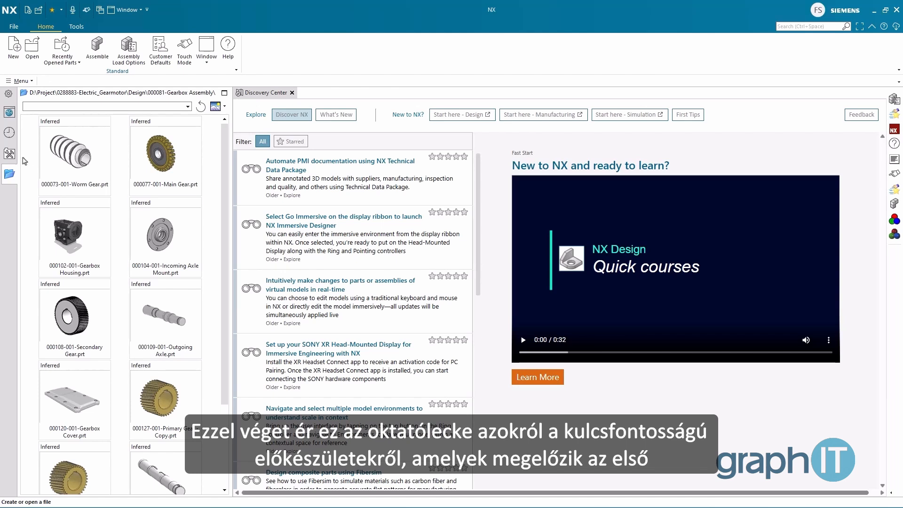
# Step: View the History palette and return to the 000081-Gearbox Assembly directory palette
pyautogui.click(9, 133)
pyautogui.click(9, 174)
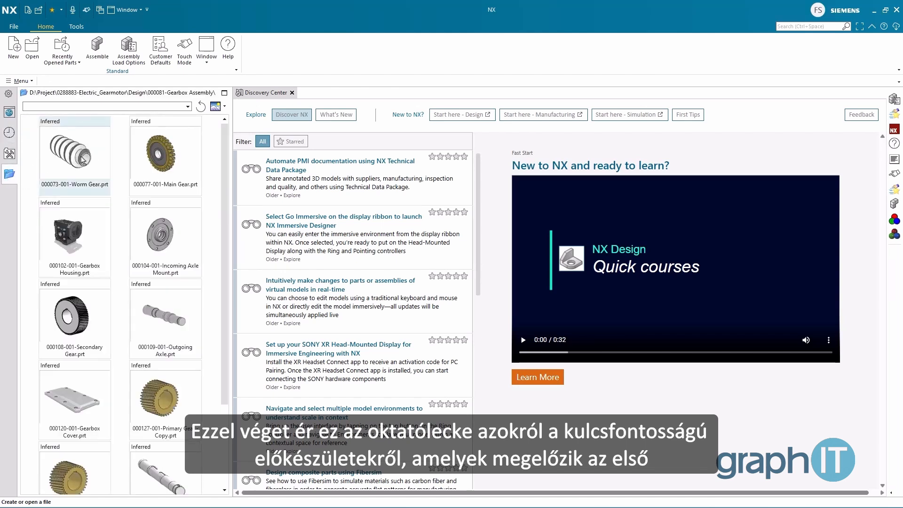